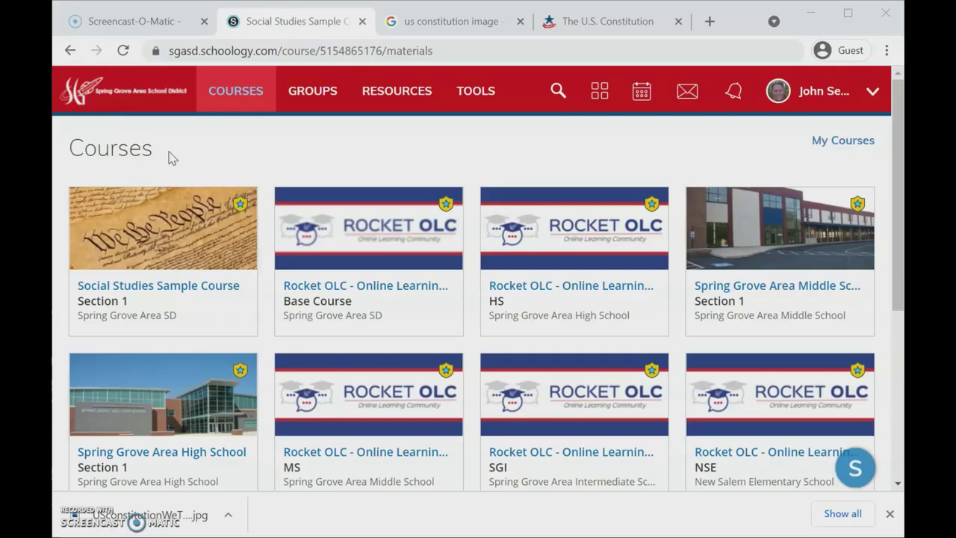
Step: Open the Social Studies Sample Course, and look through the personal resources for the saved Social Studies 8: Section 1 folder
click(120, 290)
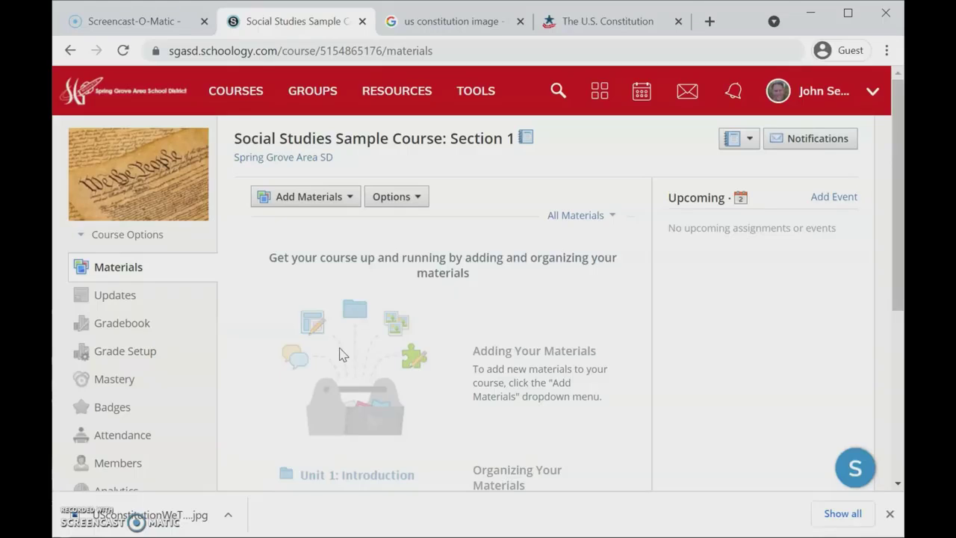
click(397, 91)
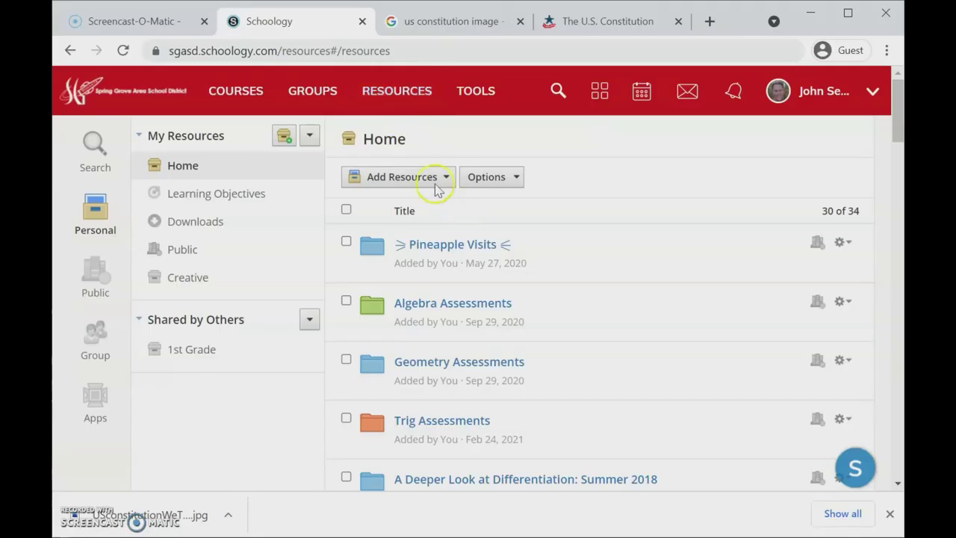
click(397, 98)
scroll(410, 224, down, 20)
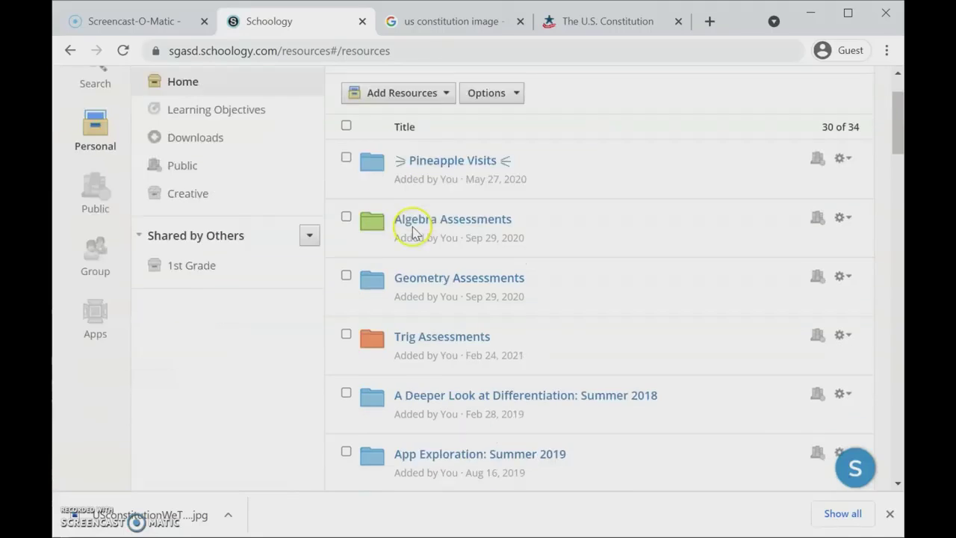
scroll(412, 228, down, 5)
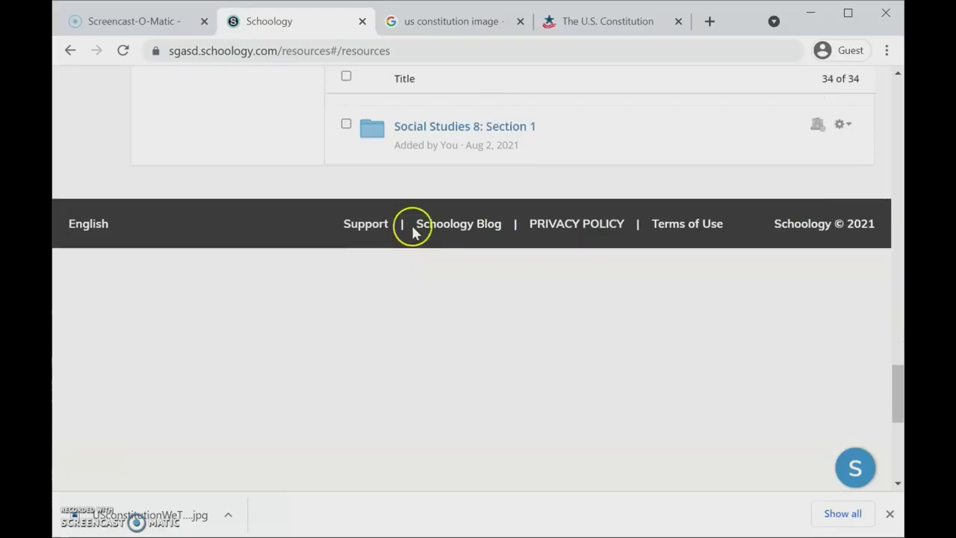
scroll(418, 239, up, 2)
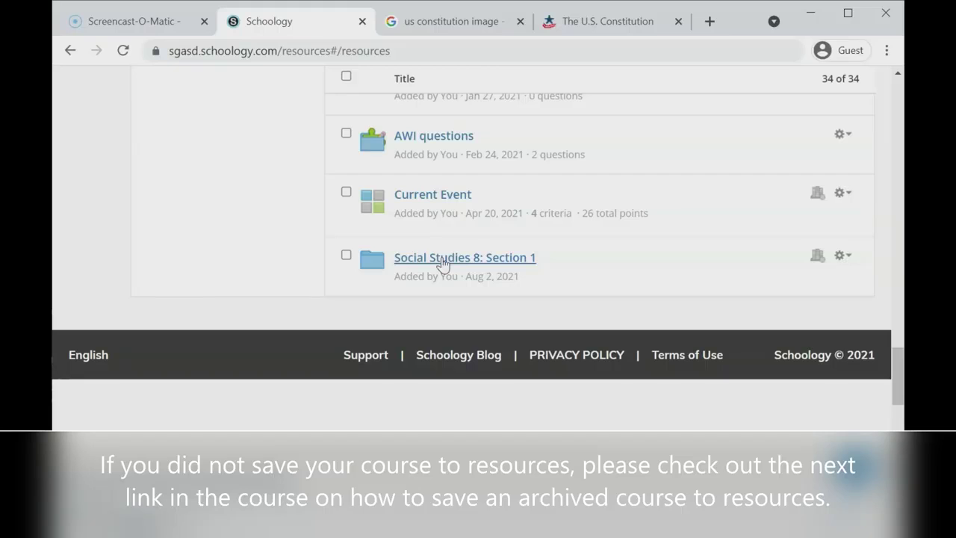
scroll(442, 263, up, 15)
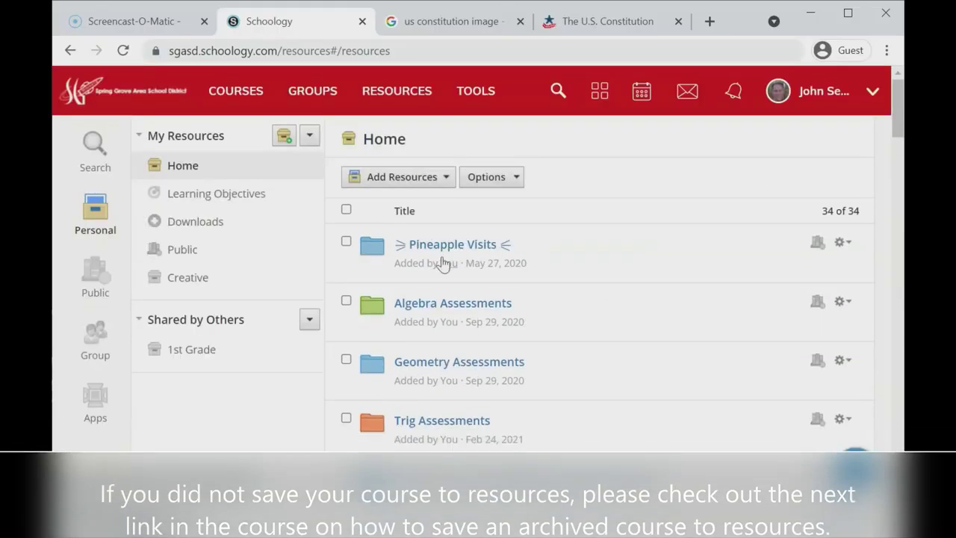
click(397, 91)
click(455, 294)
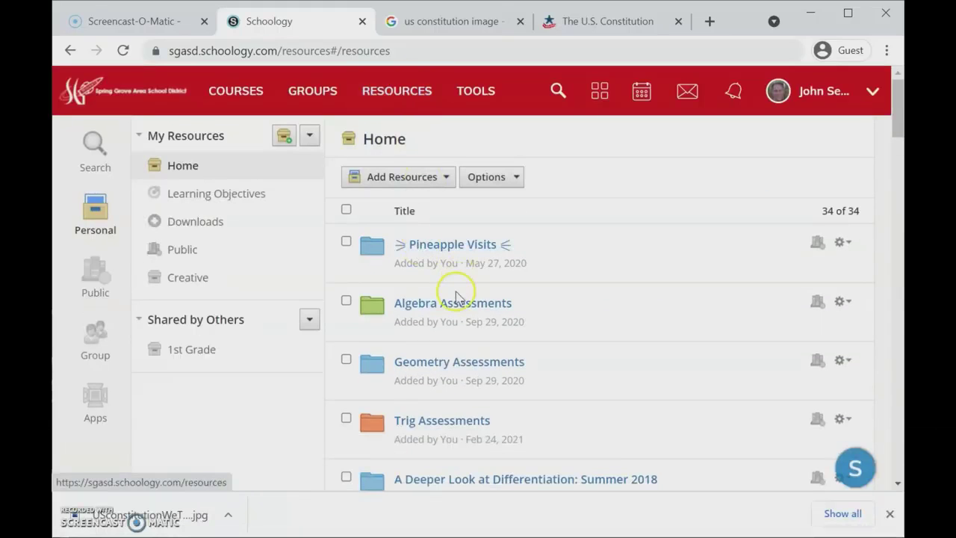
Step: Return to the Social Studies Sample Course and start importing course materials from resources
click(224, 94)
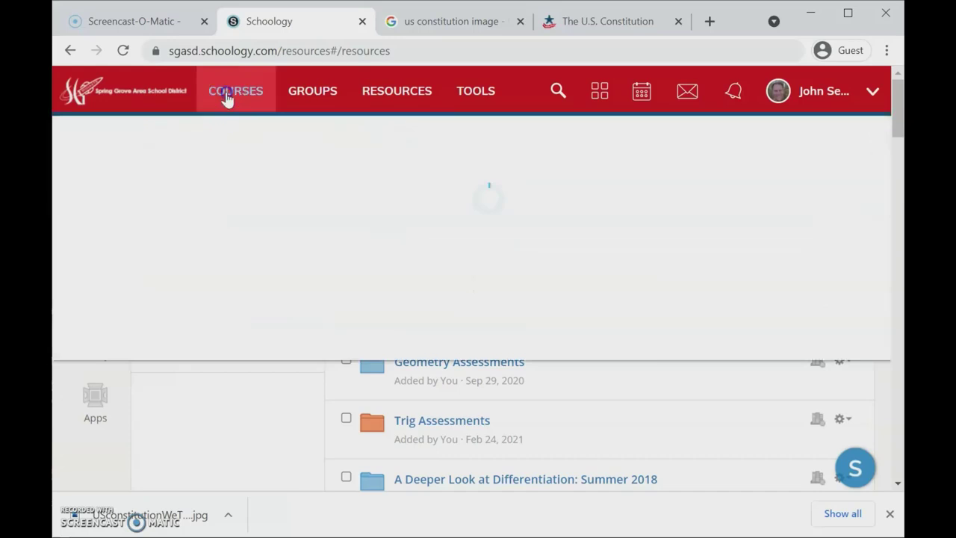
click(166, 296)
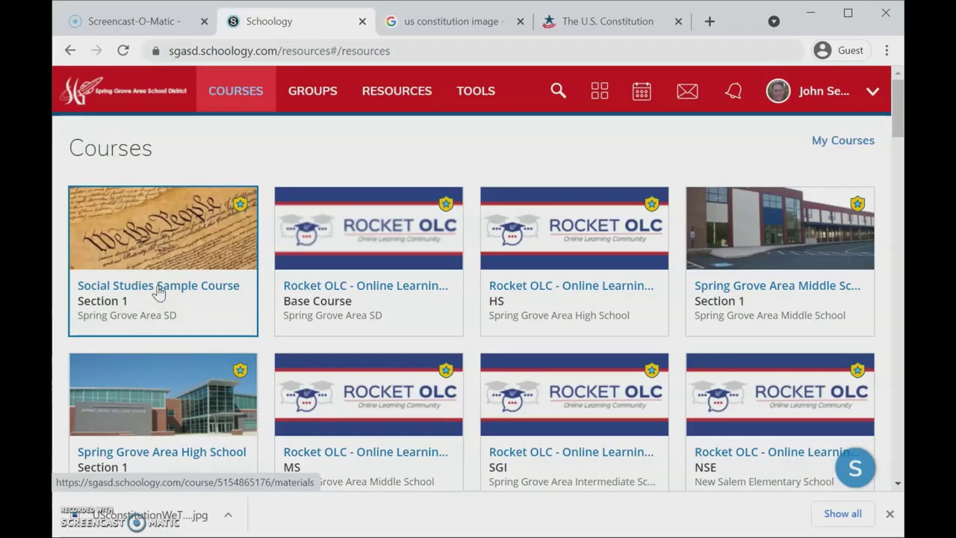
click(157, 290)
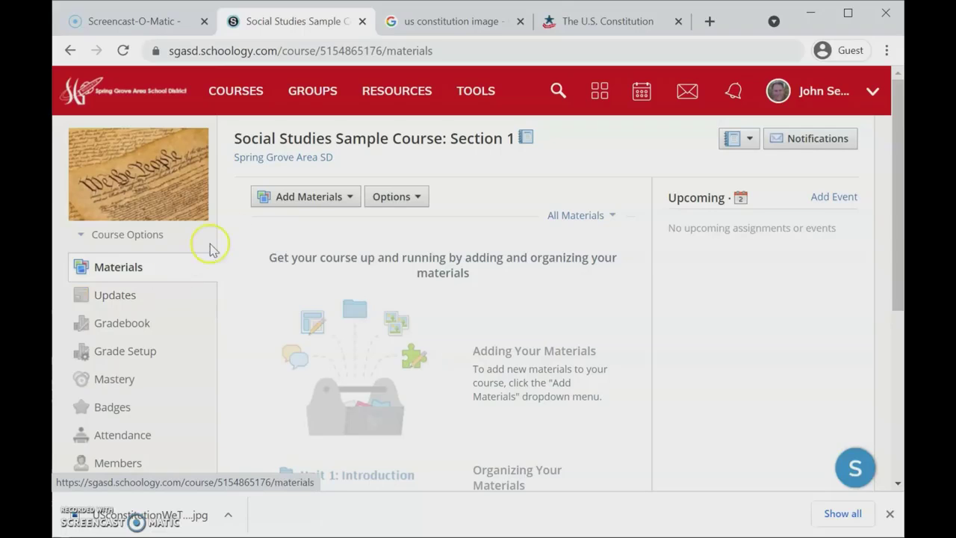
click(319, 200)
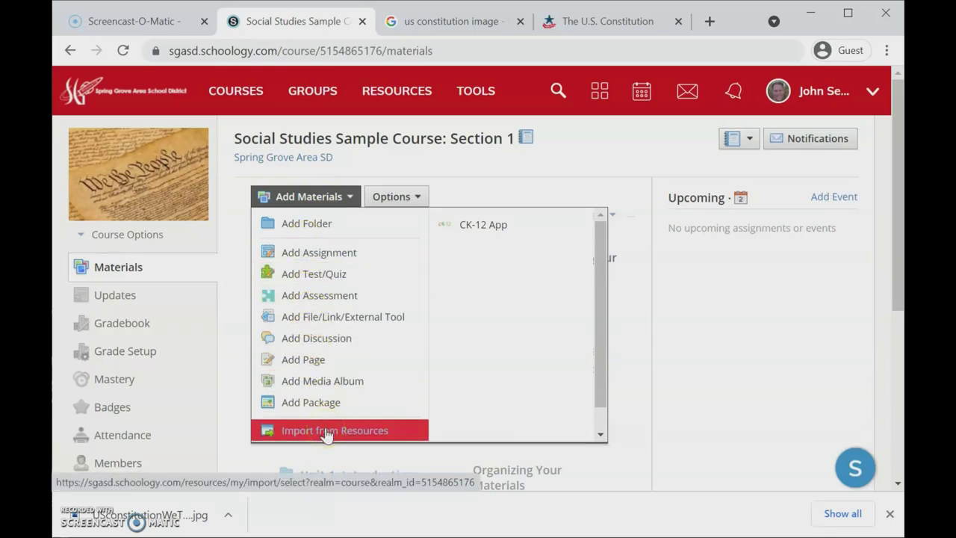
click(326, 432)
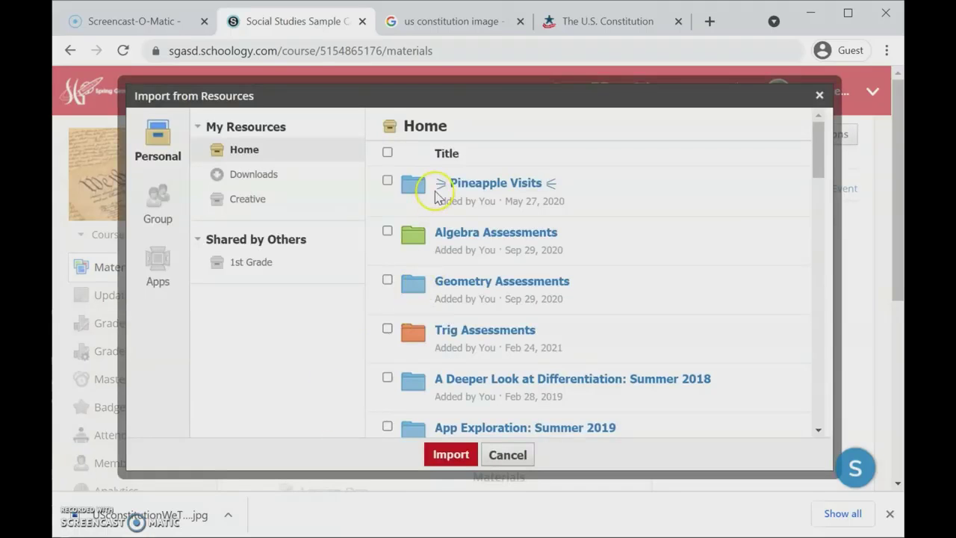
Step: Leave the whole Social Studies 8: Section 1 folder unselected and open its Week of Feb 22 subfolder Monday, Feb 22
scroll(438, 193, down, 10)
scroll(435, 196, down, 5)
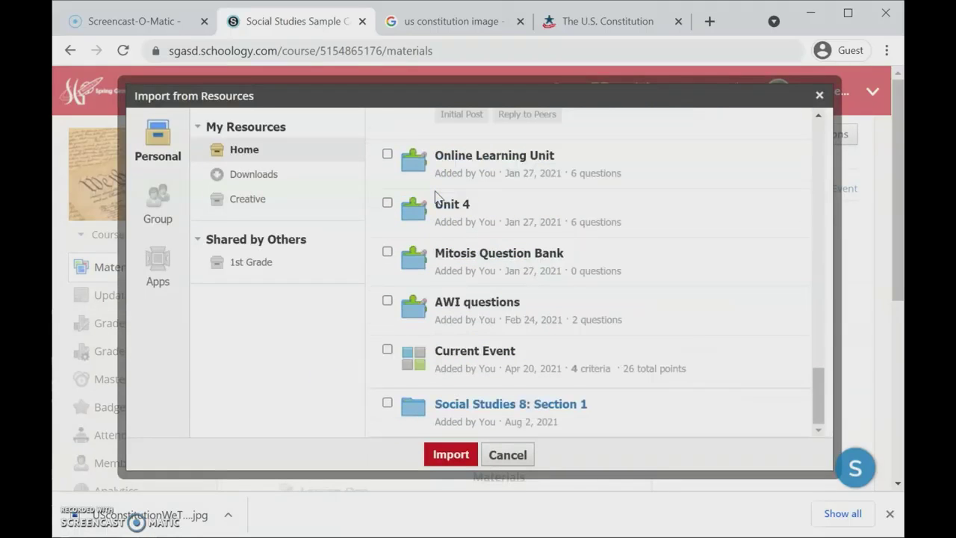
scroll(435, 196, down, 2)
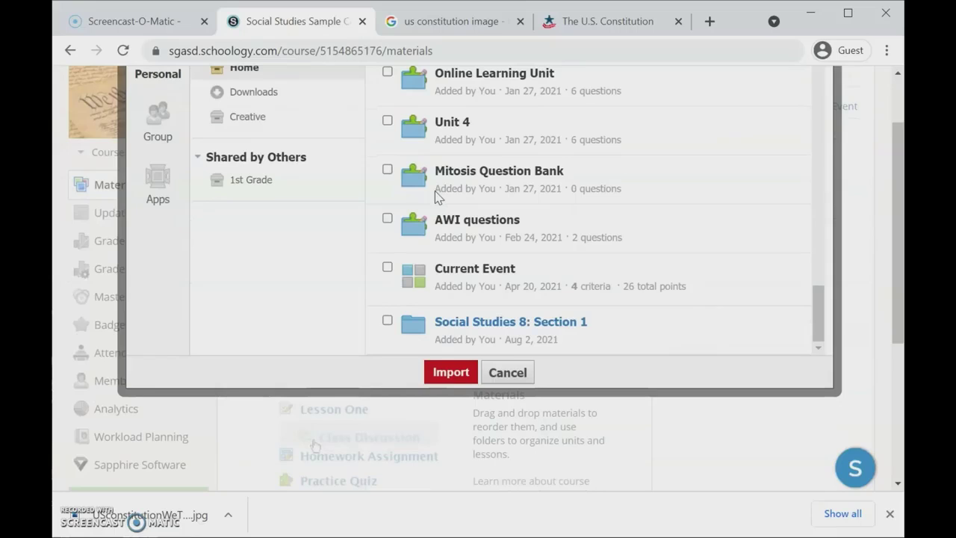
click(387, 322)
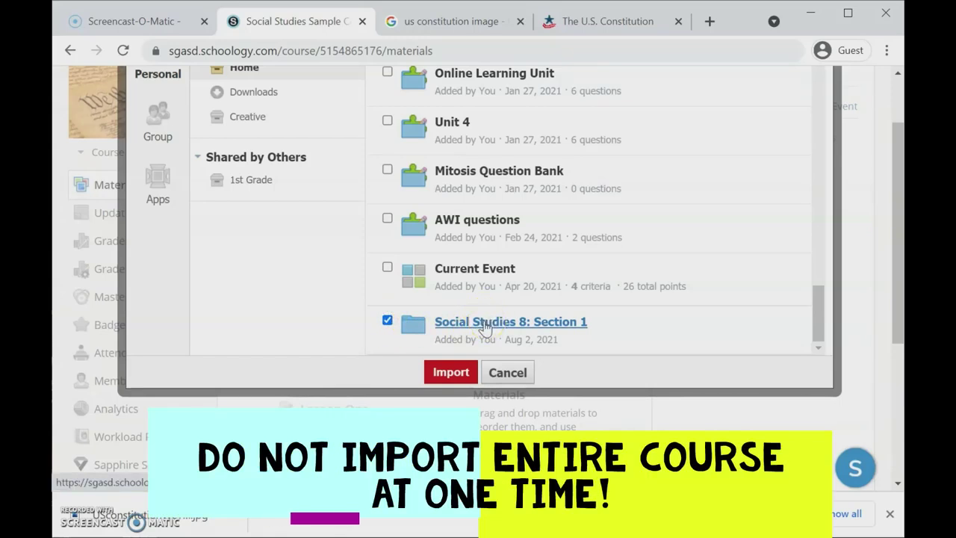
click(385, 321)
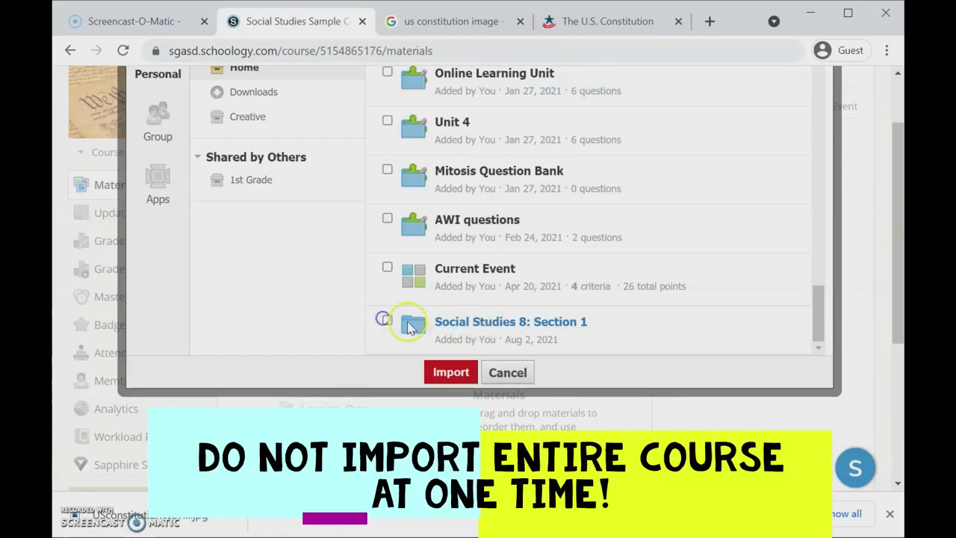
click(473, 329)
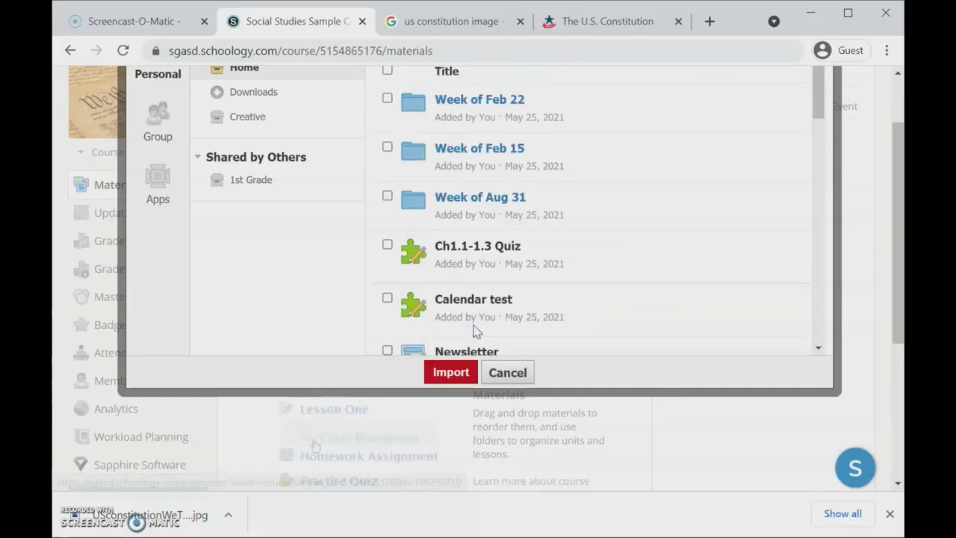
scroll(473, 328, up, 2)
click(461, 190)
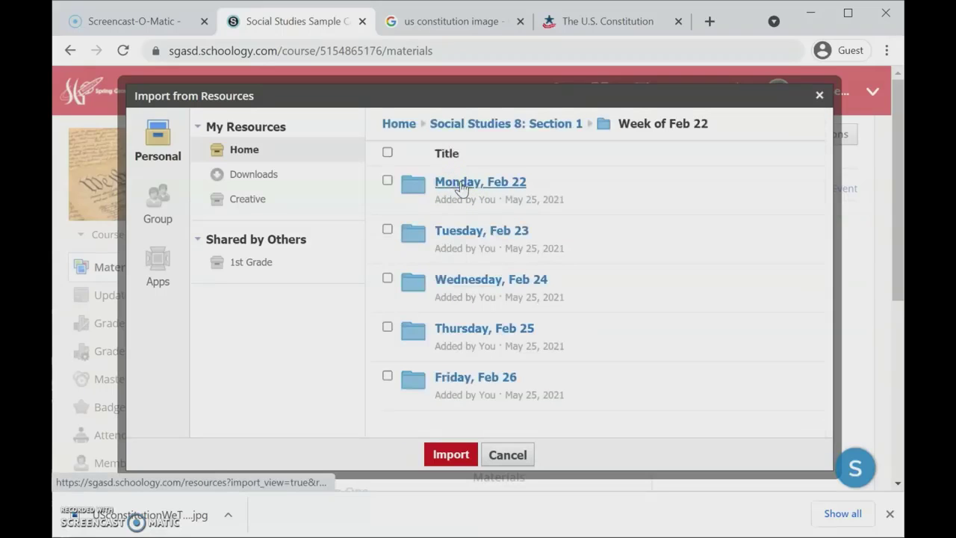
click(461, 187)
Step: Import Review sheet upload and Lesson Checkpoint from the Monday, Feb 22 folder into the course
click(388, 182)
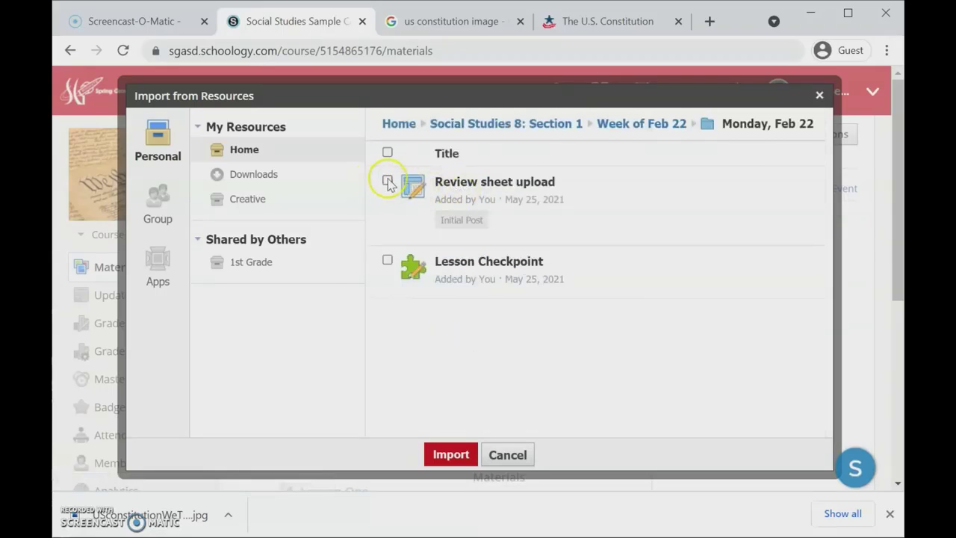
click(387, 260)
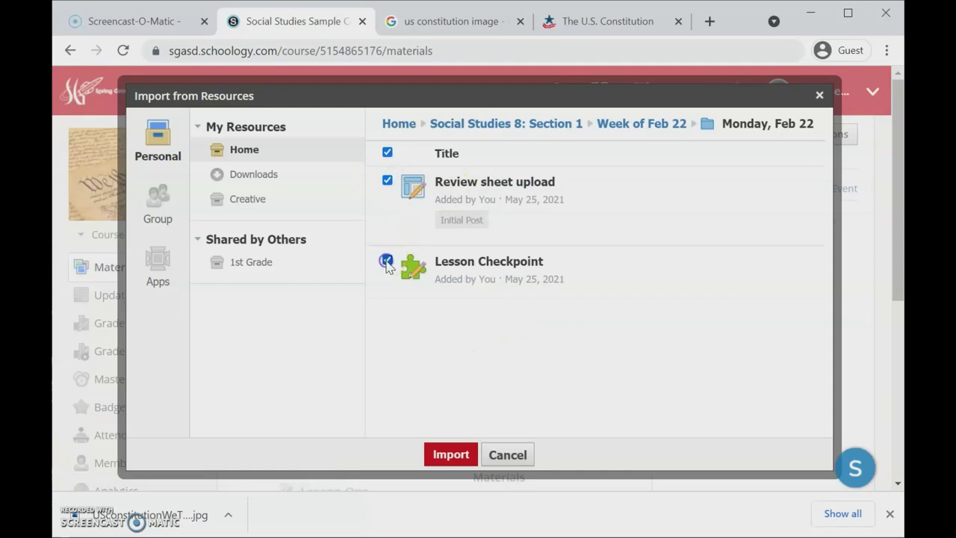
click(446, 453)
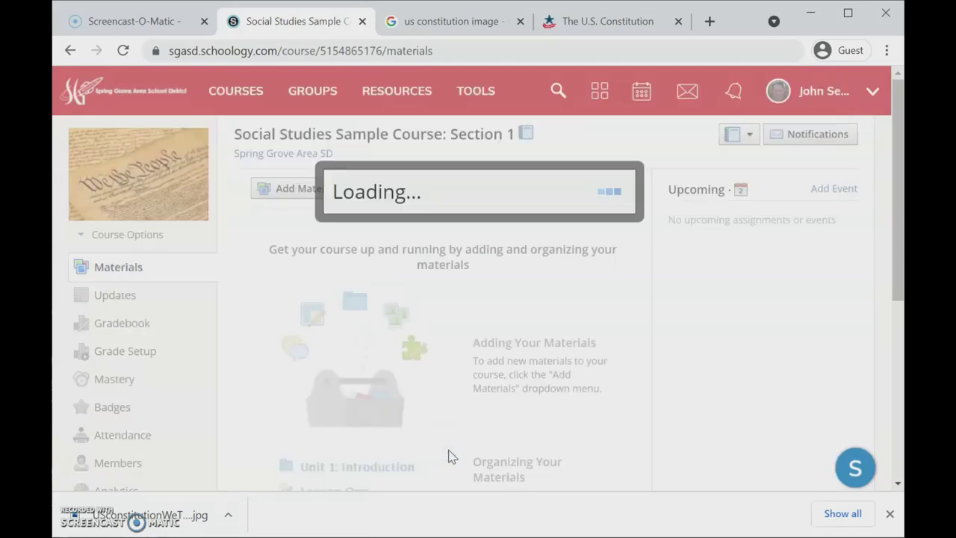
click(457, 299)
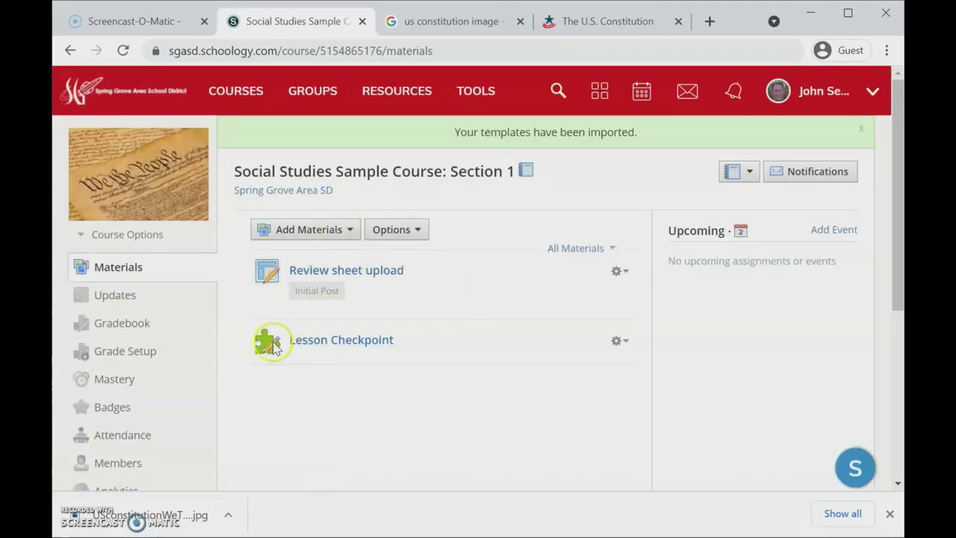
Step: Create an orange, published folder titled Constitution in the course materials
click(351, 230)
click(325, 254)
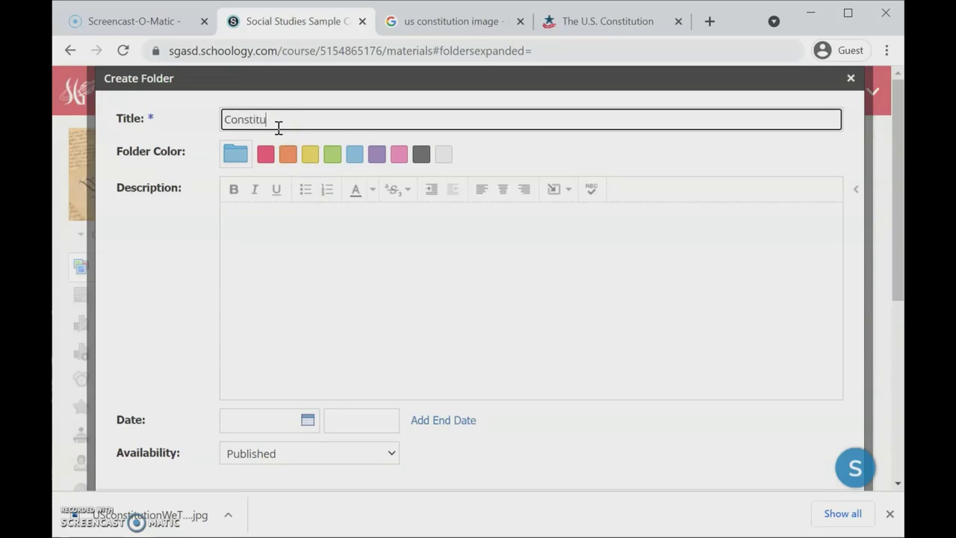
text(Constitution)
click(288, 158)
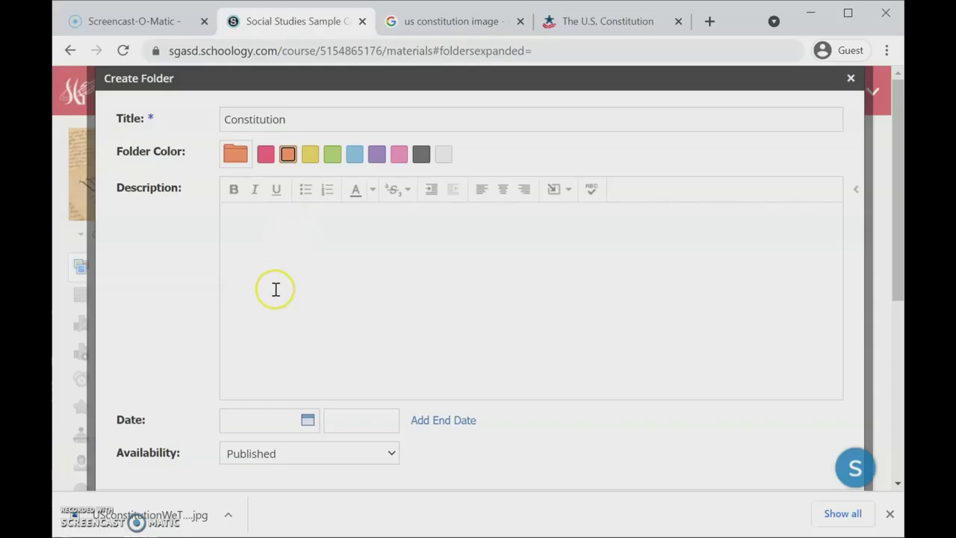
scroll(273, 288, down, 2)
scroll(275, 289, up, 2)
scroll(412, 386, down, 3)
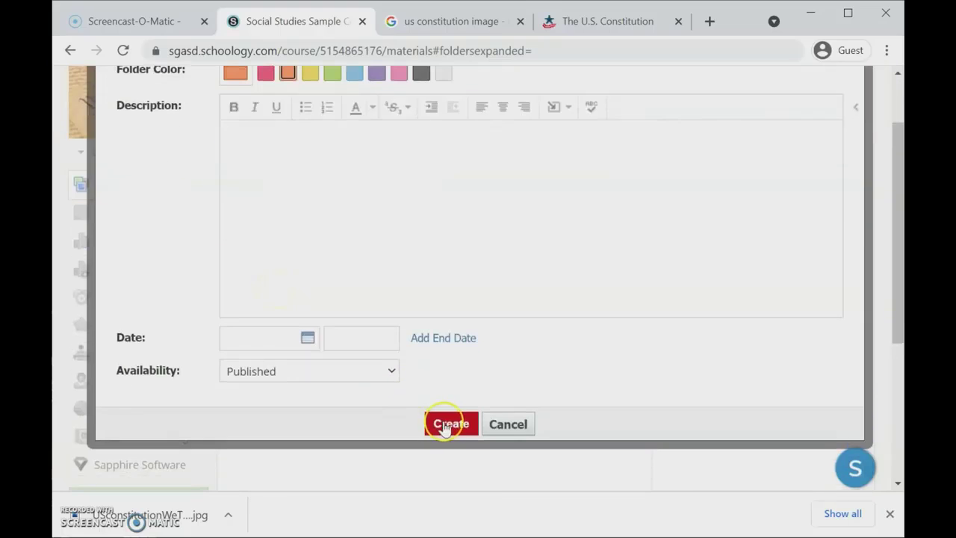
click(444, 426)
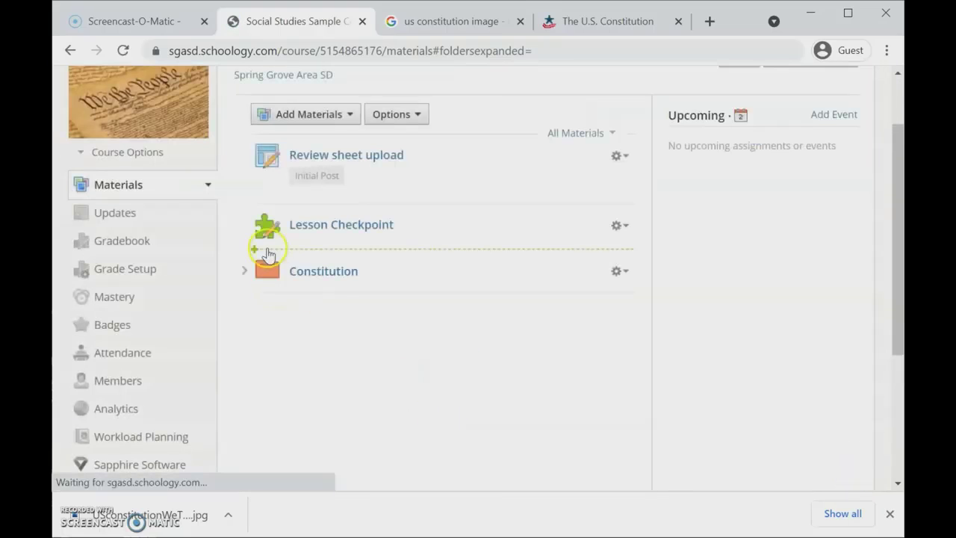
Step: Open the Constitution folder and start importing materials from resources into it
click(311, 277)
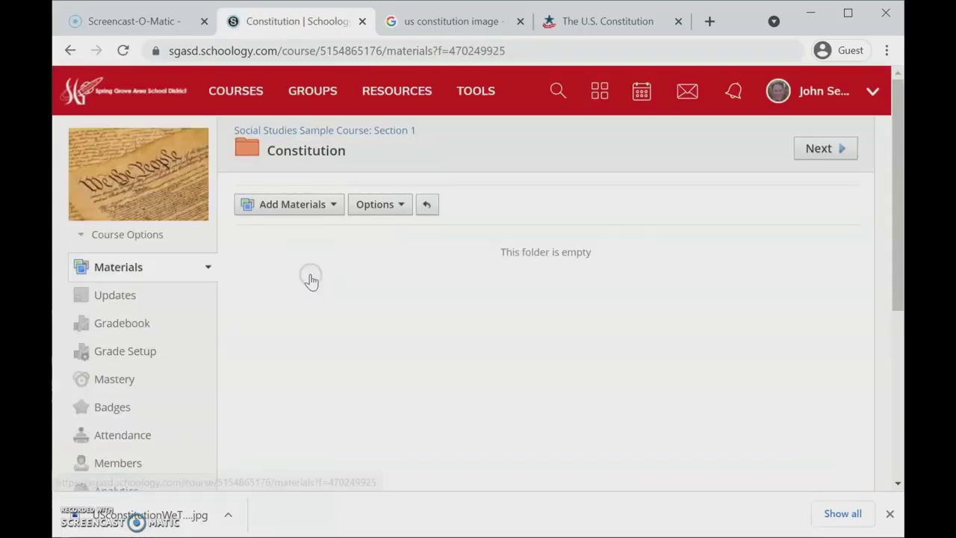
click(290, 153)
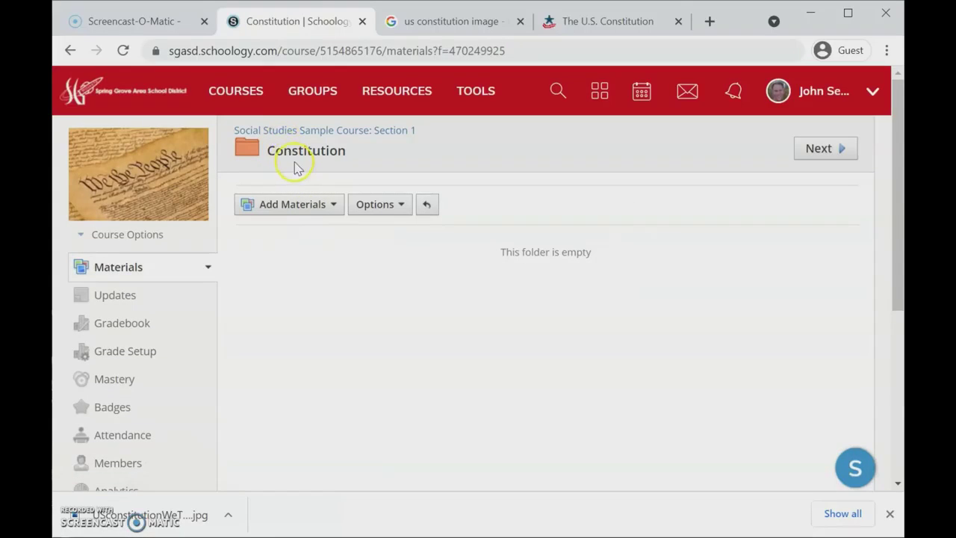
click(332, 207)
click(309, 439)
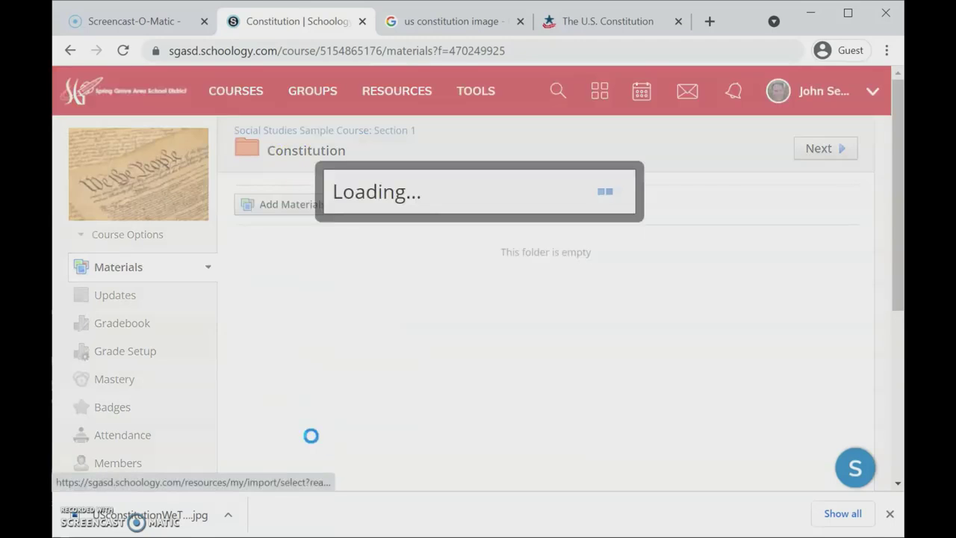
Step: Browse the personal resources to the Wednesday, Feb 24 folder within Week of Feb 22 of Social Studies 8: Section 1
scroll(460, 277, down, 10)
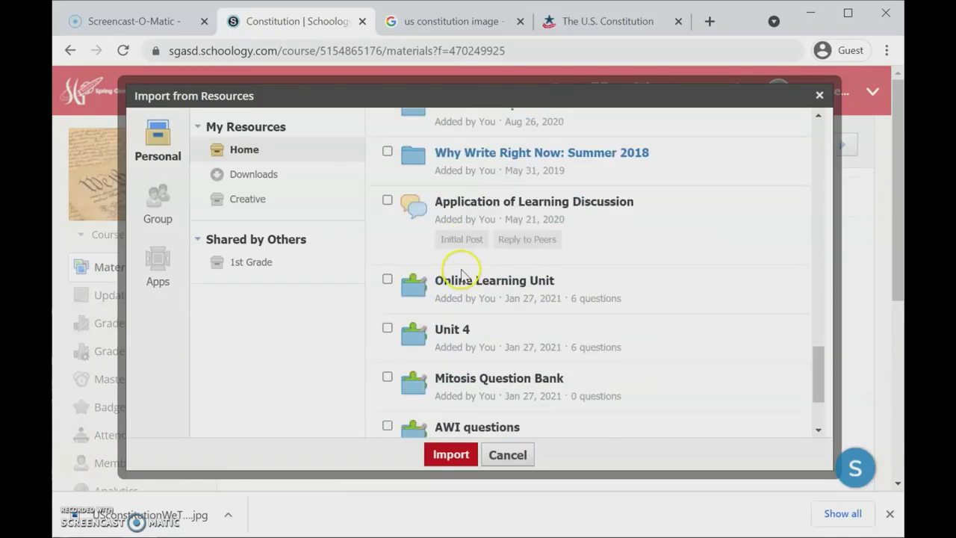
scroll(460, 275, down, 2)
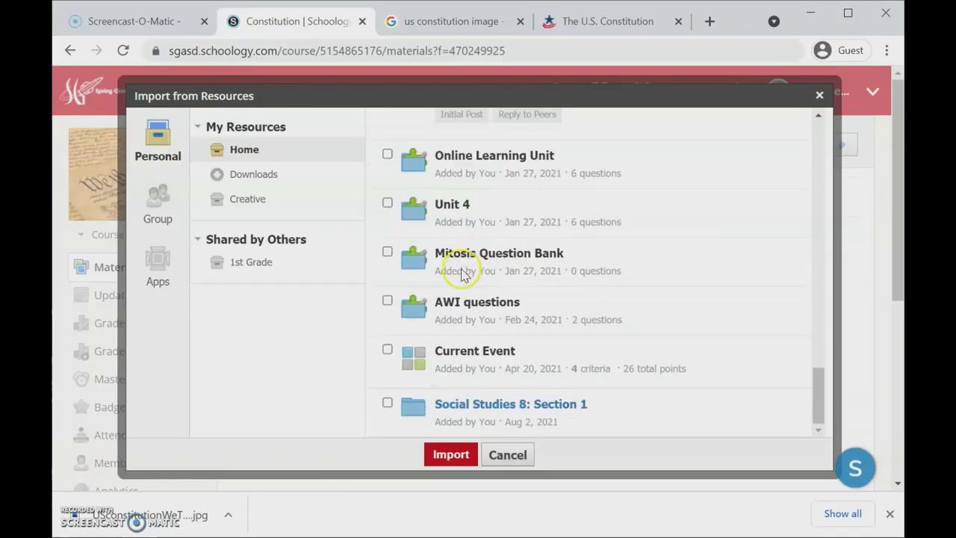
click(478, 407)
click(479, 185)
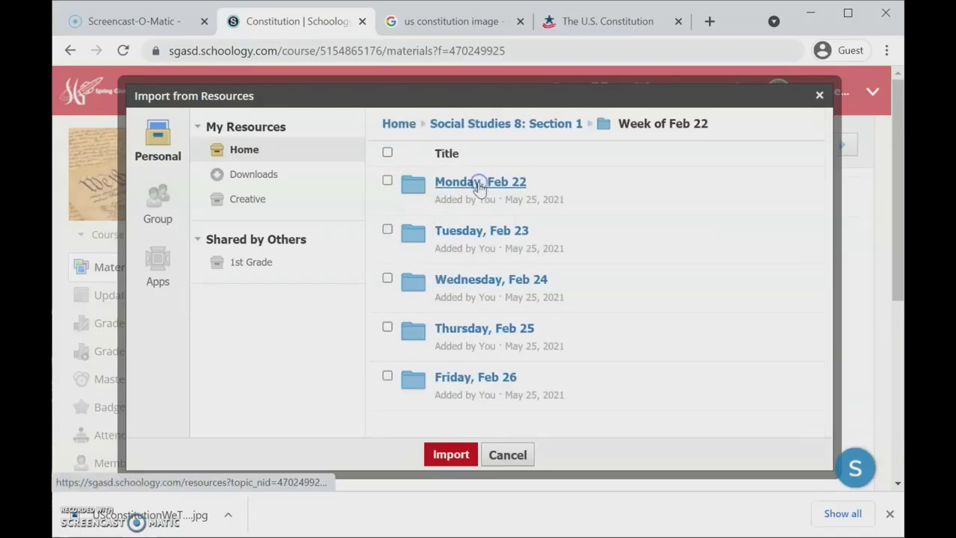
click(453, 189)
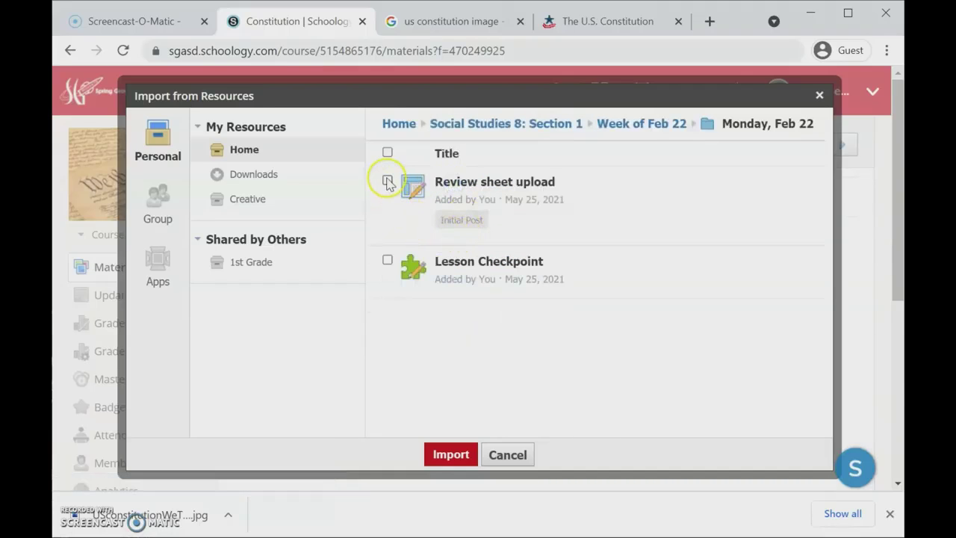
click(640, 127)
click(472, 279)
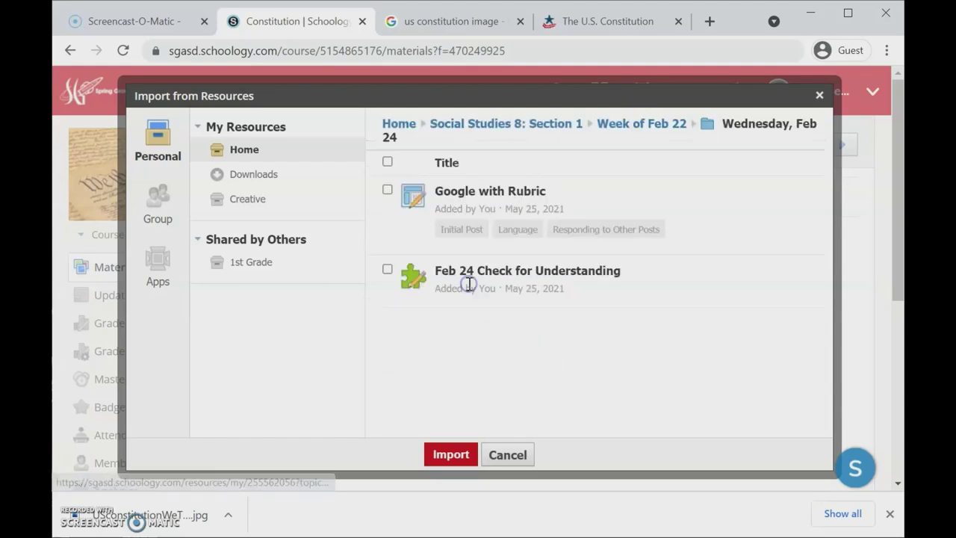
Step: Import Google with Rubric and Feb 24 Check for Understanding into the Constitution folder, and expand that folder in the course's materials list
click(387, 190)
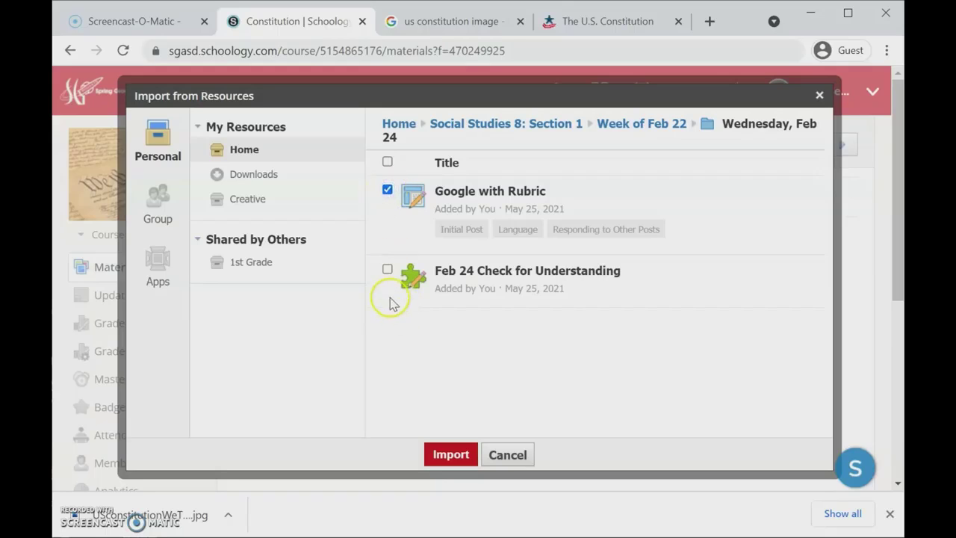
click(387, 270)
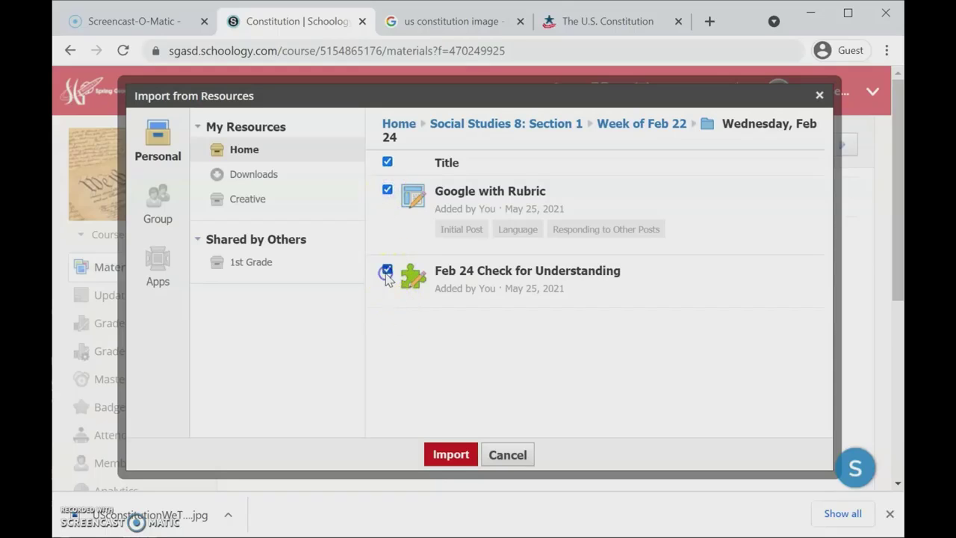
click(450, 455)
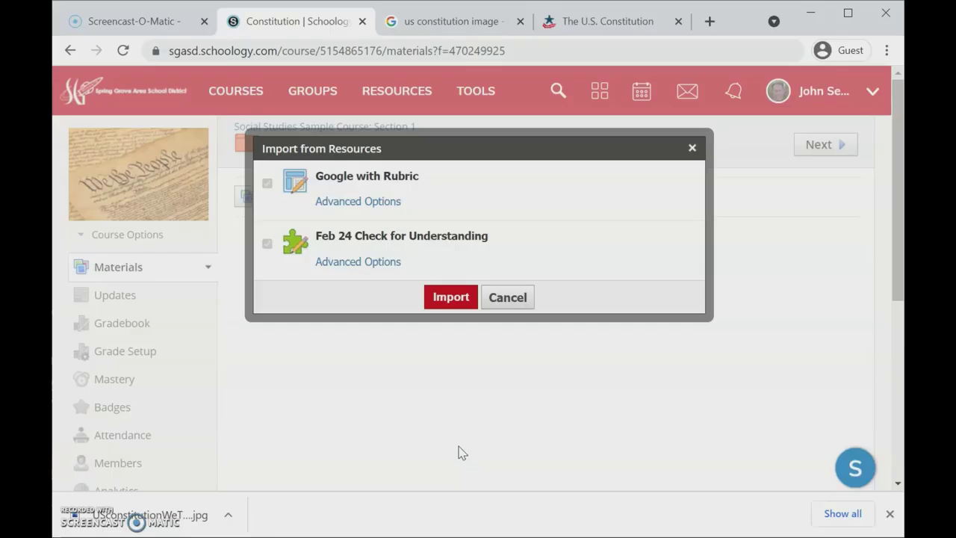
click(460, 300)
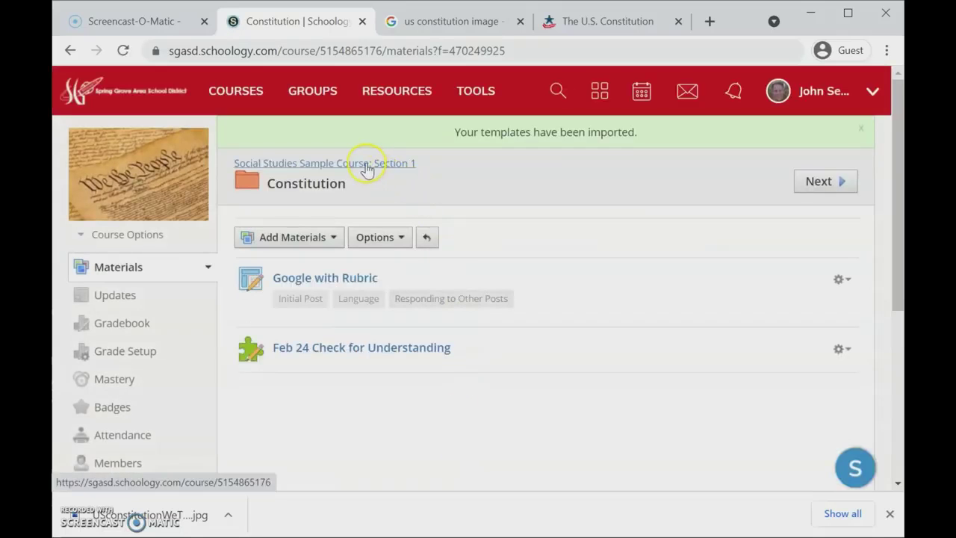
click(365, 164)
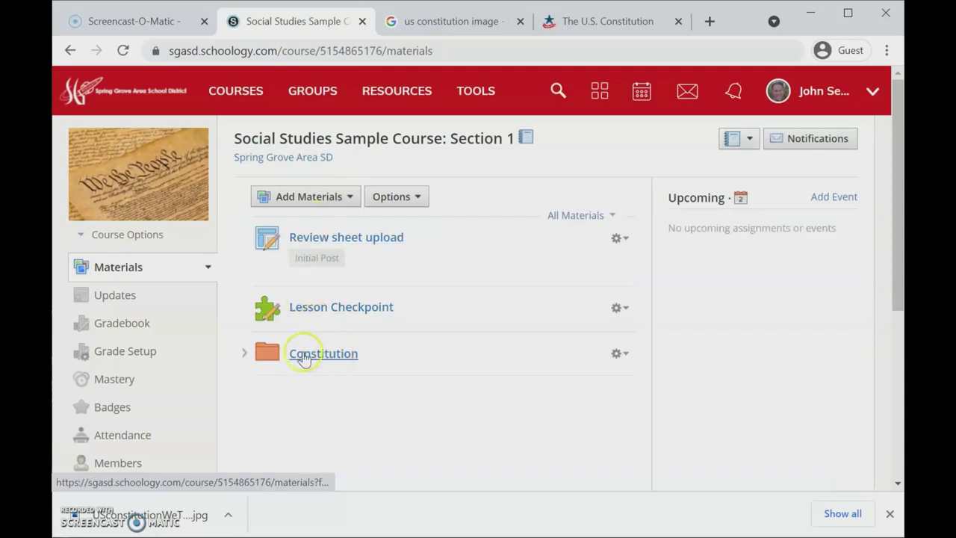
click(243, 353)
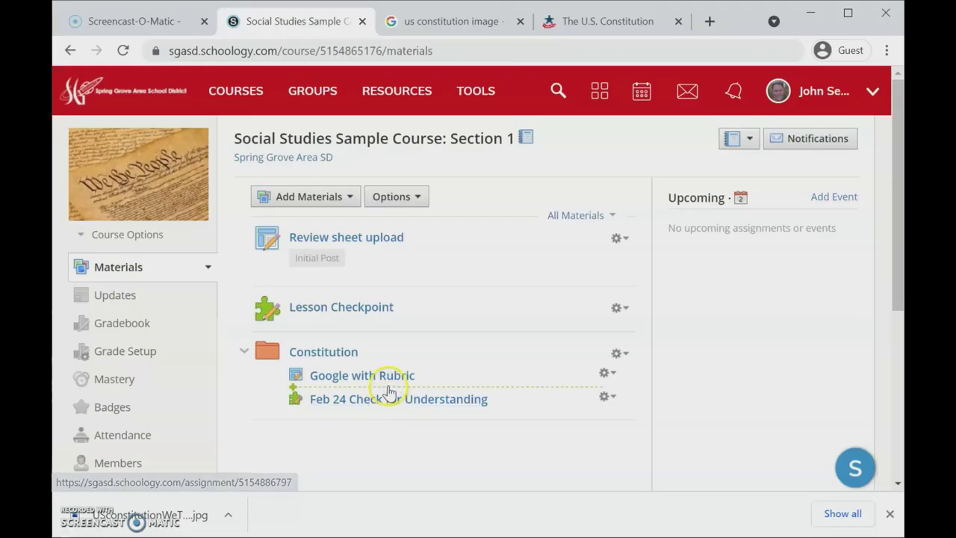
Step: Import the whole Social Studies 8: Section 1 folder with all its items from personal resources into the course materials
click(348, 202)
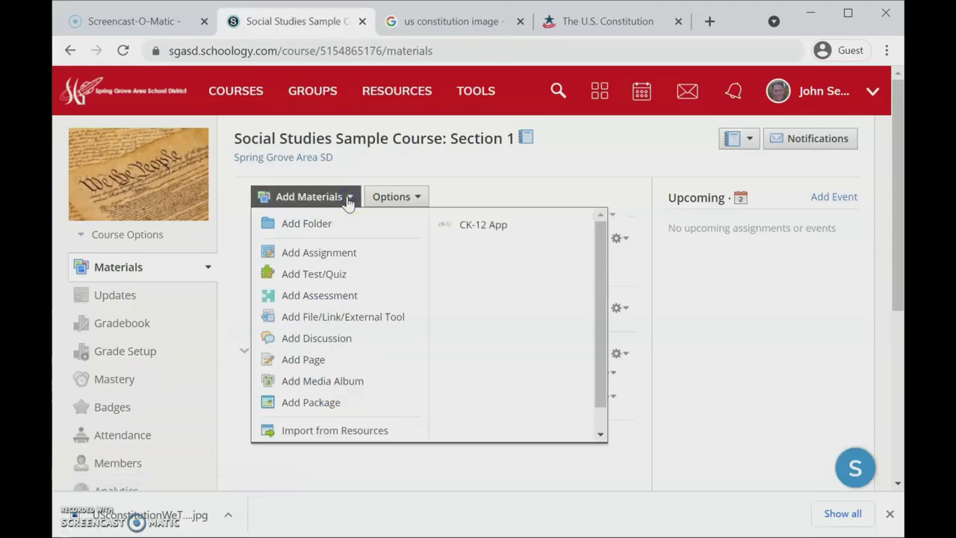
click(337, 431)
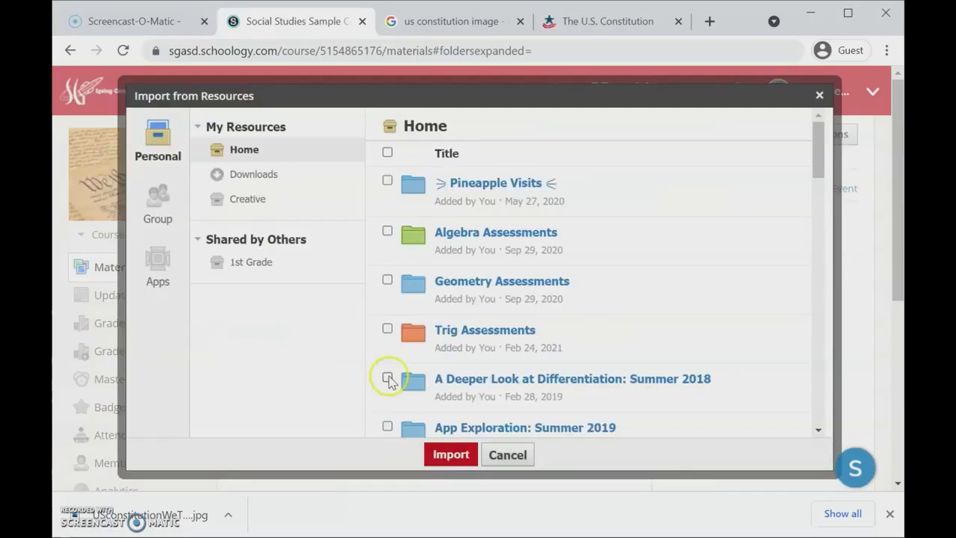
scroll(386, 378, down, 10)
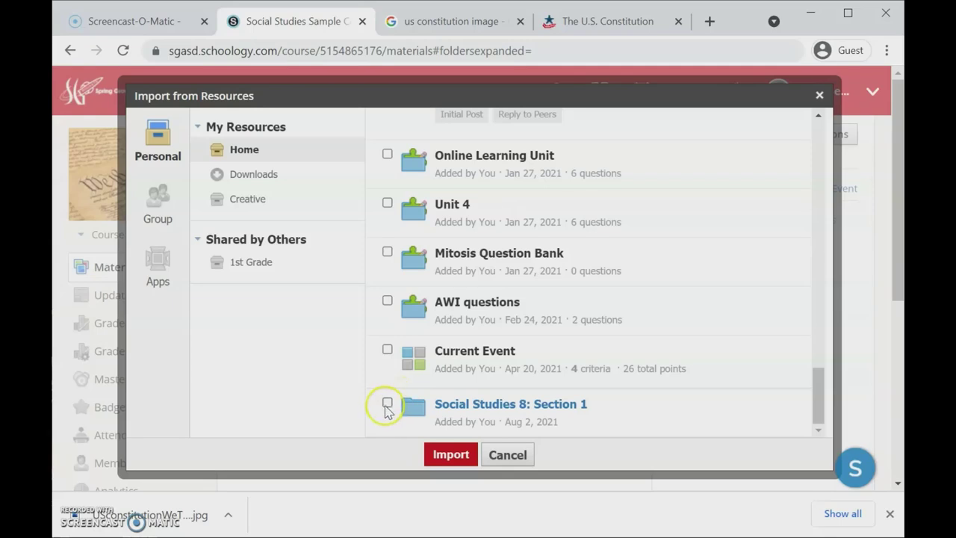
click(387, 402)
click(451, 454)
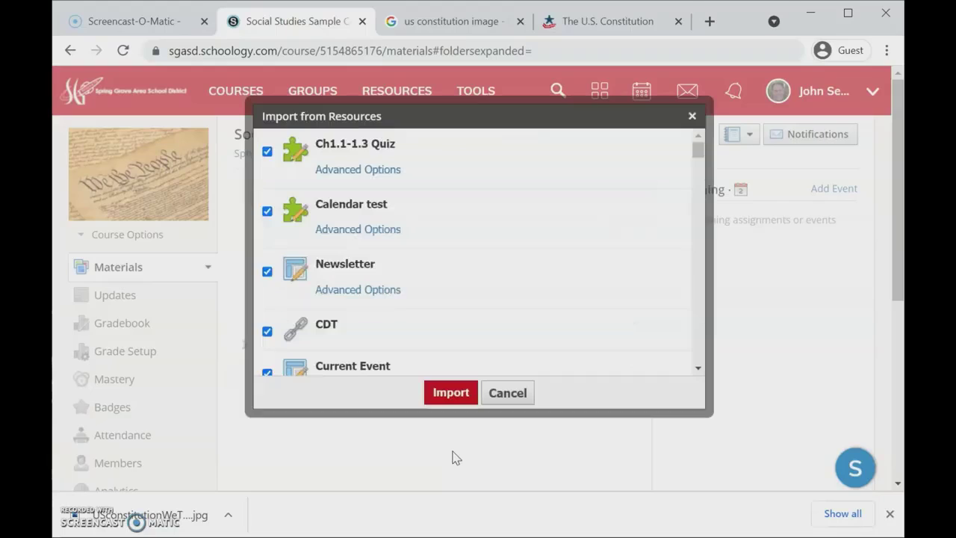
click(451, 393)
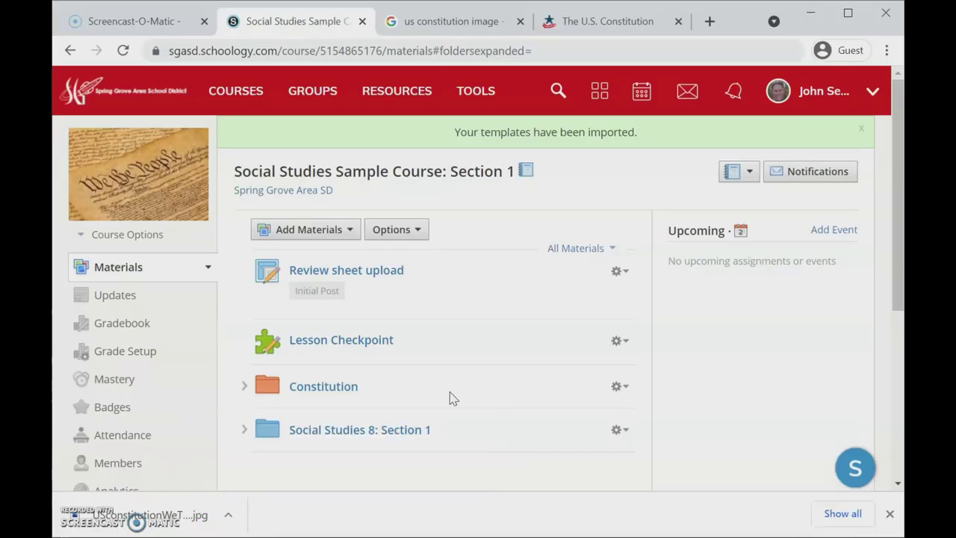
click(341, 232)
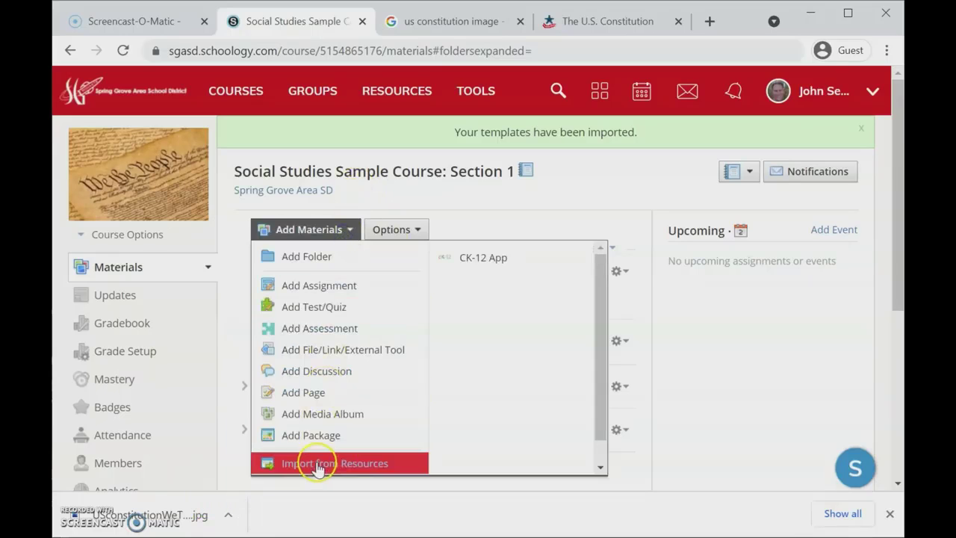
click(617, 193)
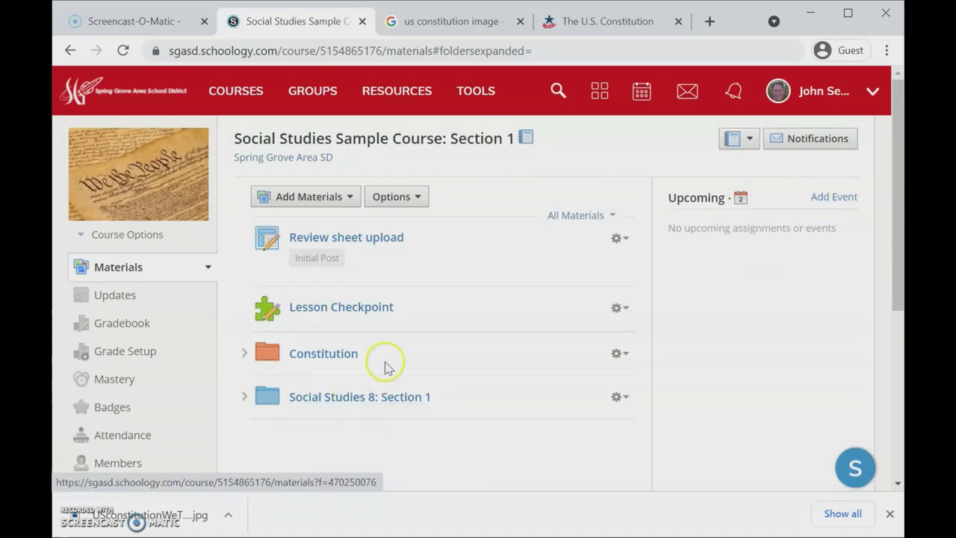
Step: Open the Review sheet upload assignment for editing to check its category and marking period, and return to the course materials list
click(622, 239)
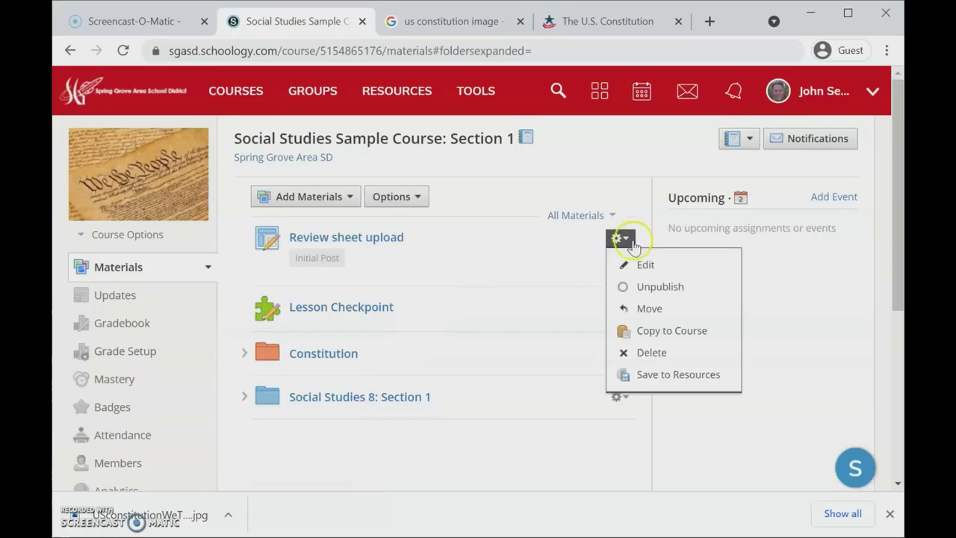
click(645, 270)
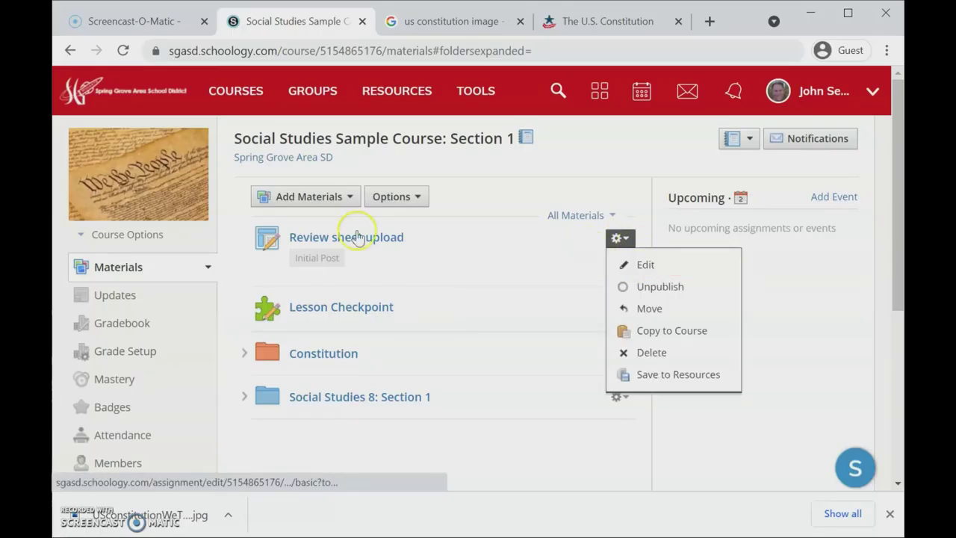
click(642, 270)
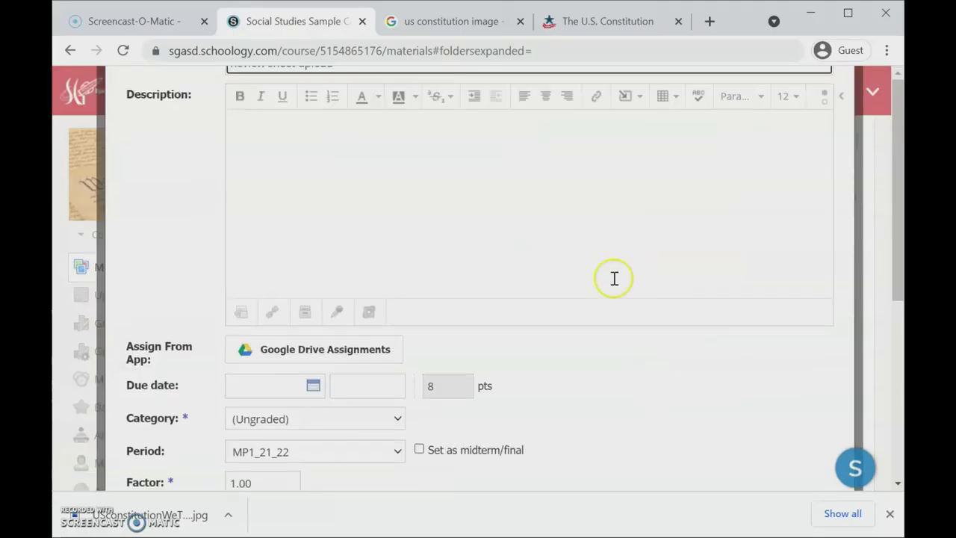
scroll(340, 393, down, 1)
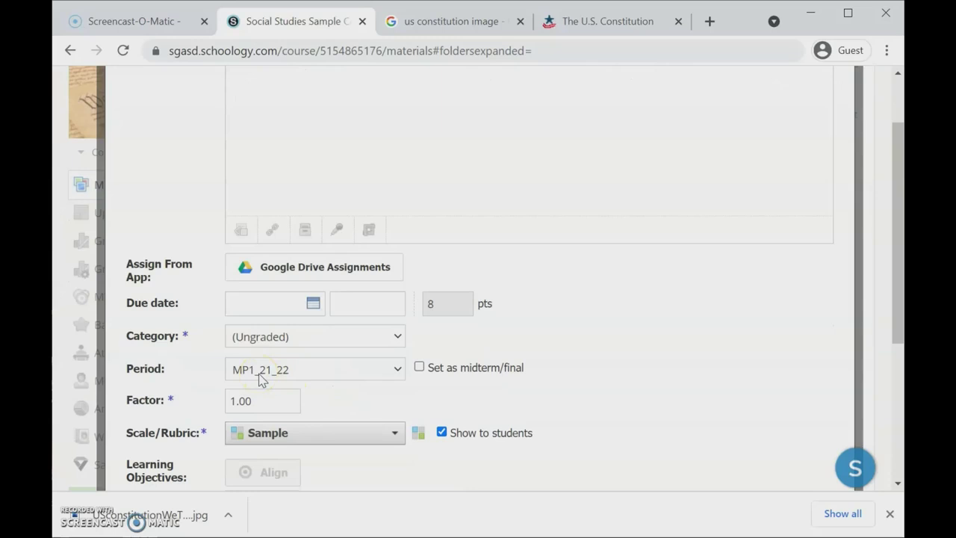
scroll(260, 379, up, 1)
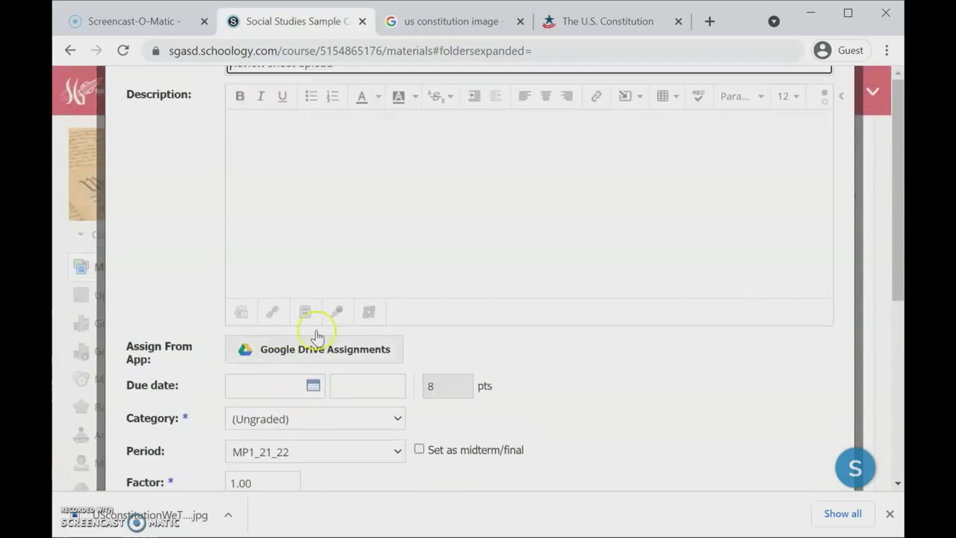
click(70, 52)
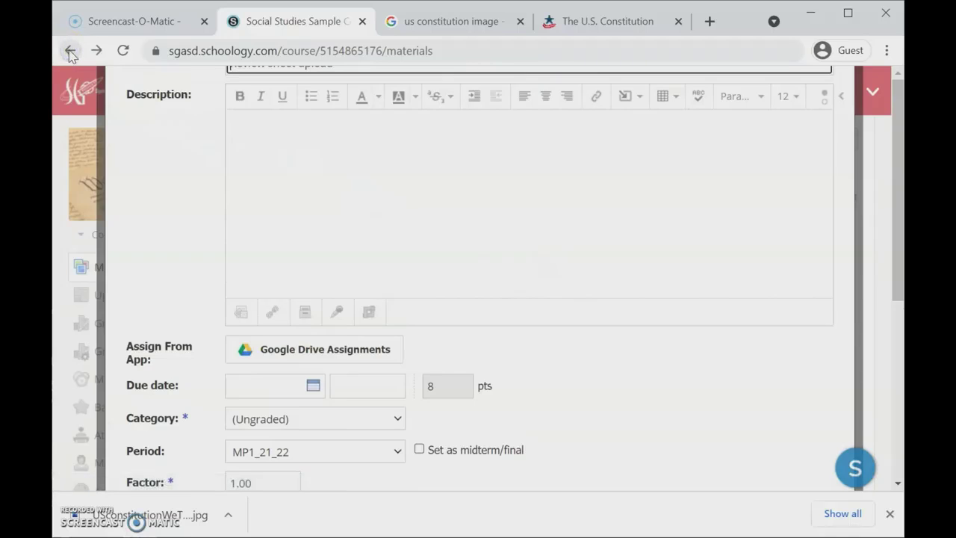
click(71, 52)
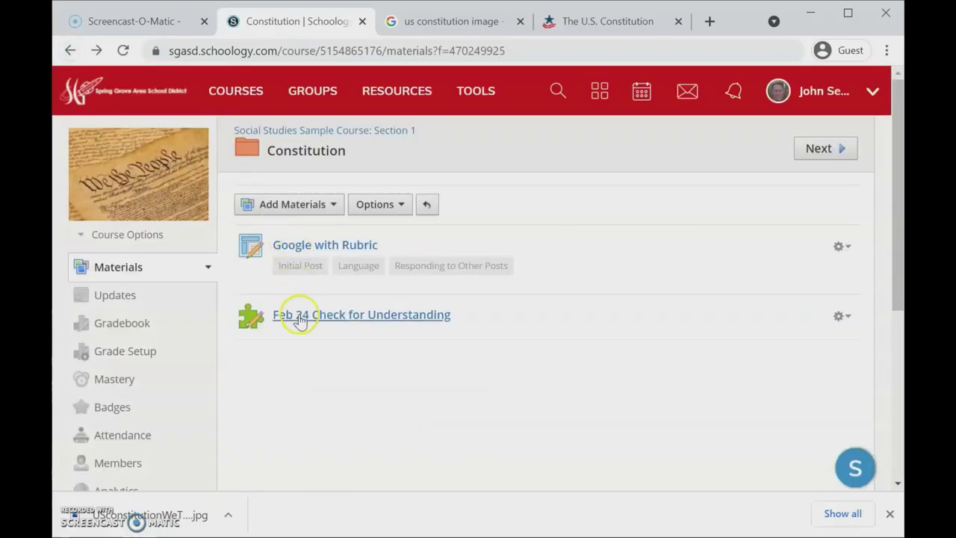
click(69, 49)
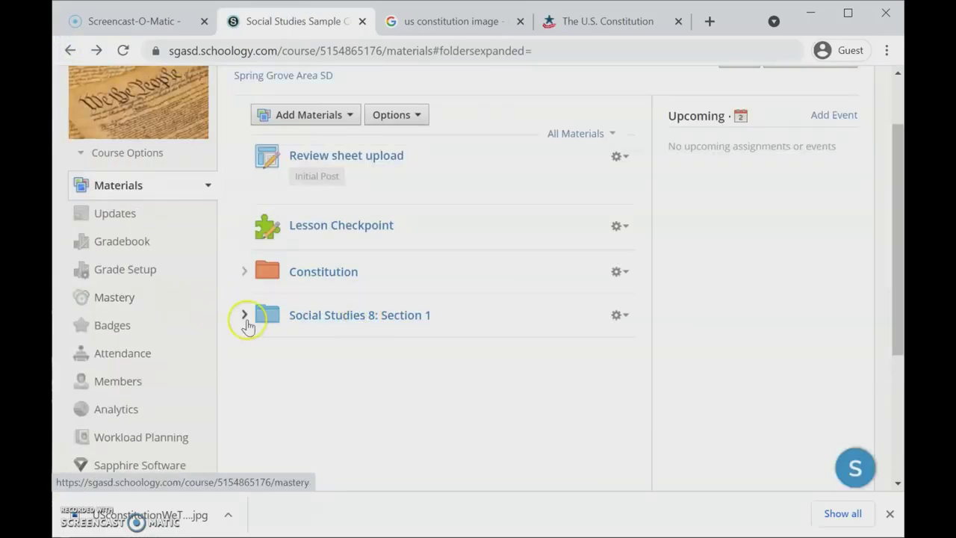
Step: Expand the imported Social Studies 8: Section 1 folder and check the Calendar test's marking period in its edit settings, closing them without saving
click(245, 316)
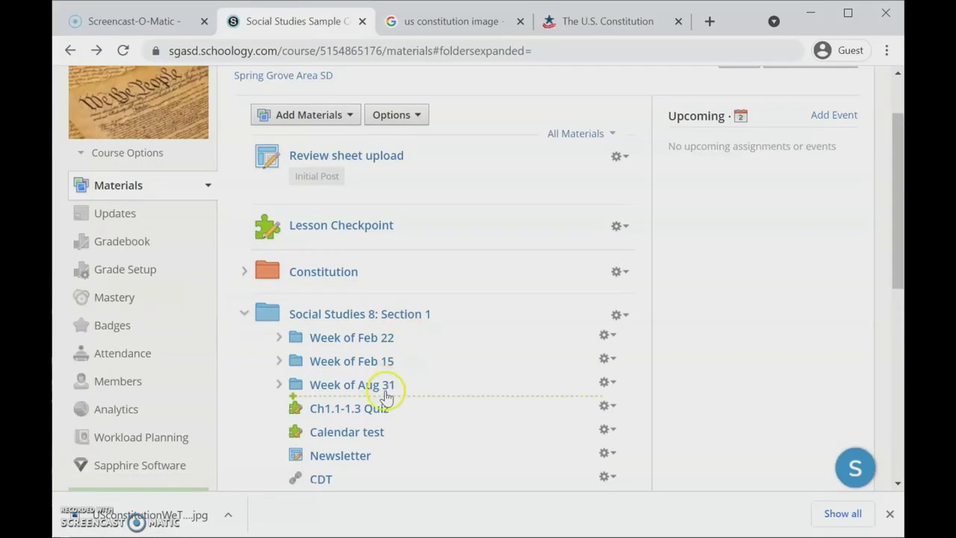
click(608, 430)
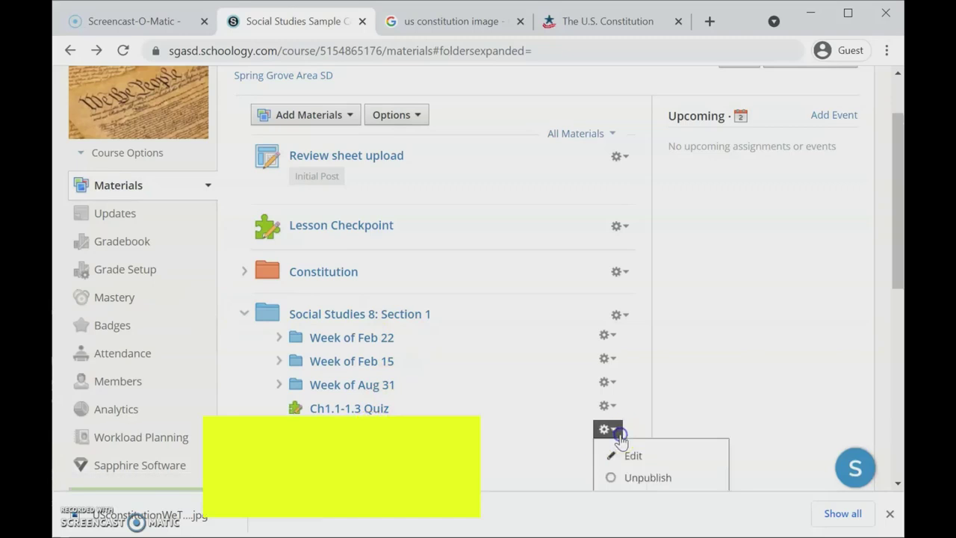
click(634, 456)
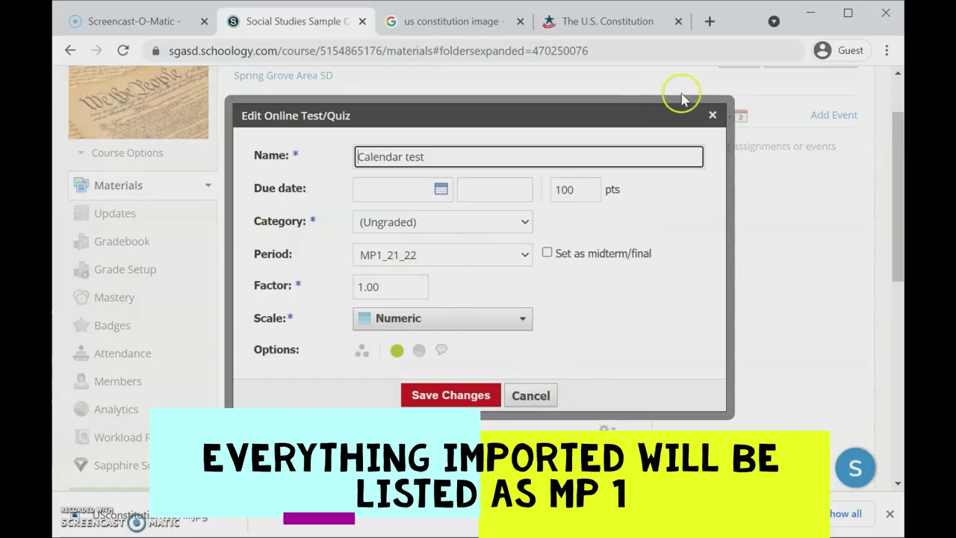
click(712, 115)
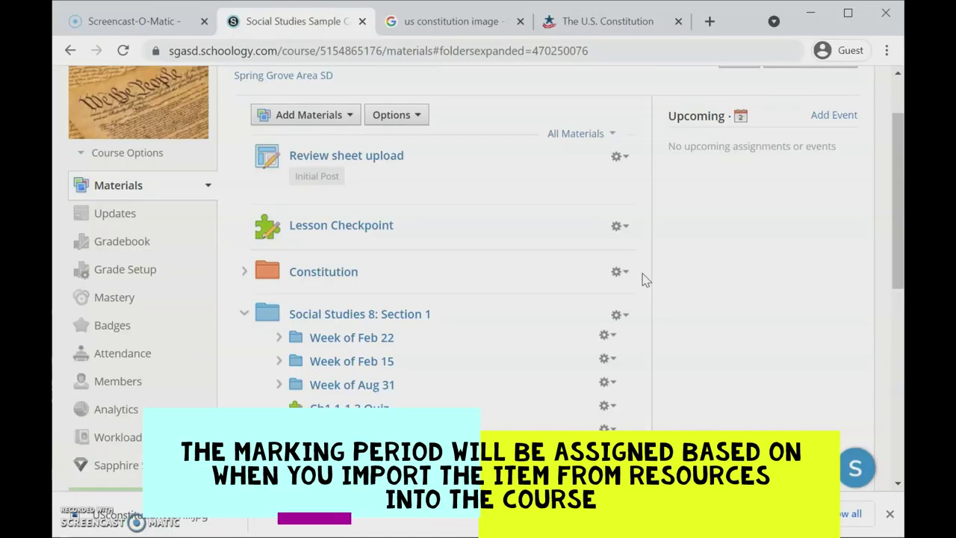
scroll(523, 293, up, 2)
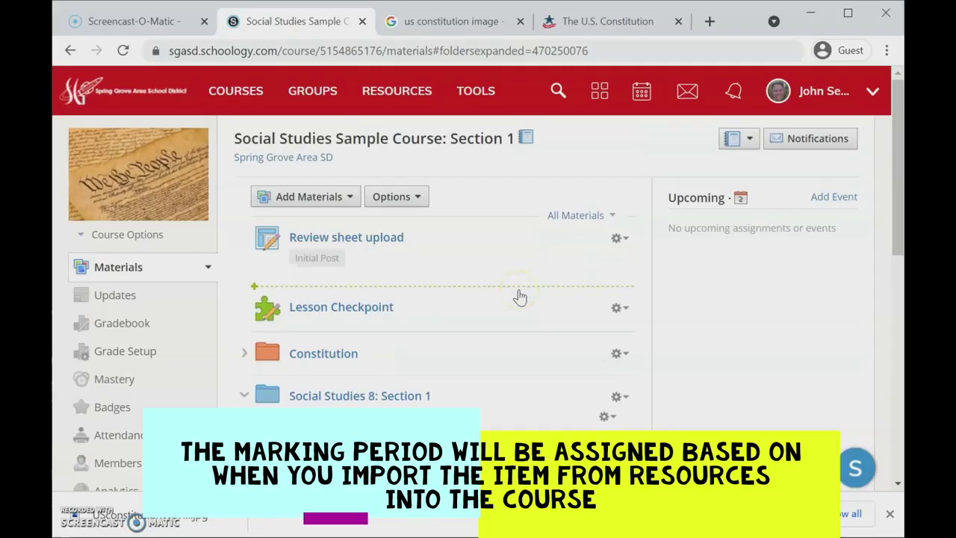